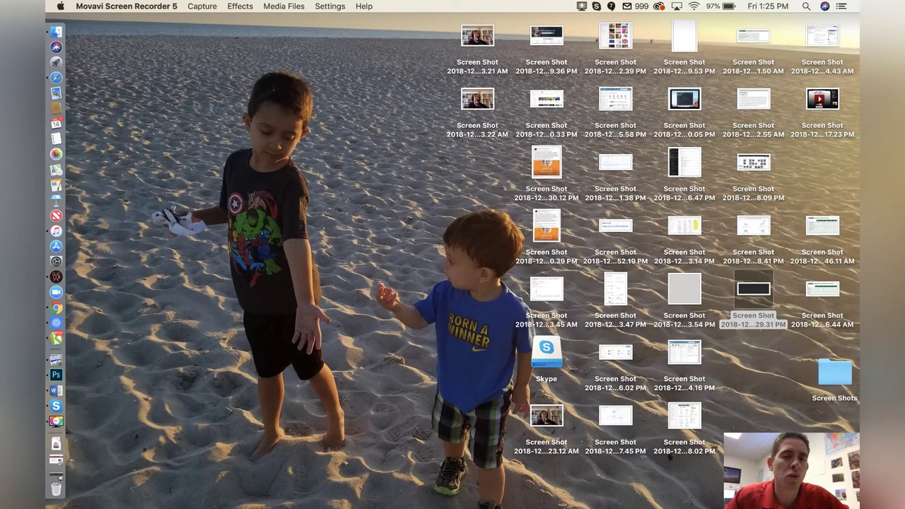
Step: Switch to the full-screen browser window showing ManyChat's Rules page and check the account's list of connected pages
key(ctrl+Up)
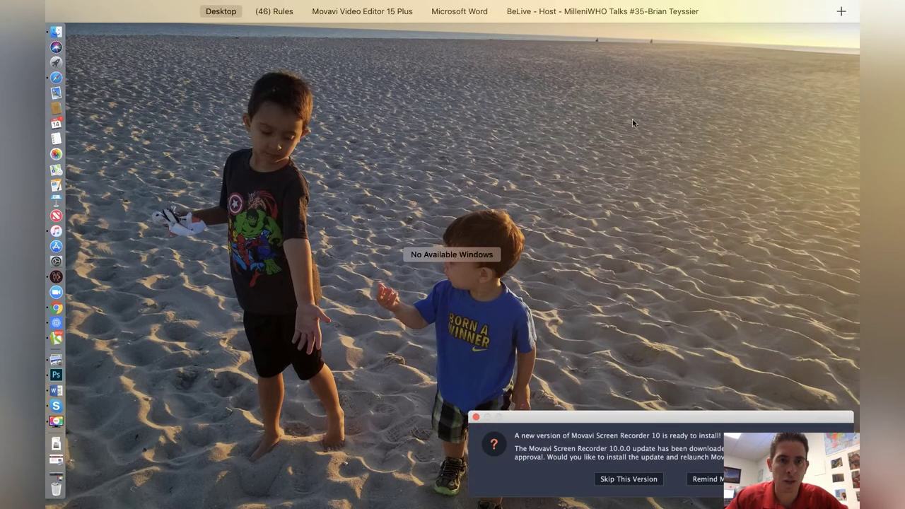
mouse_move(460, 9)
mouse_move(376, 53)
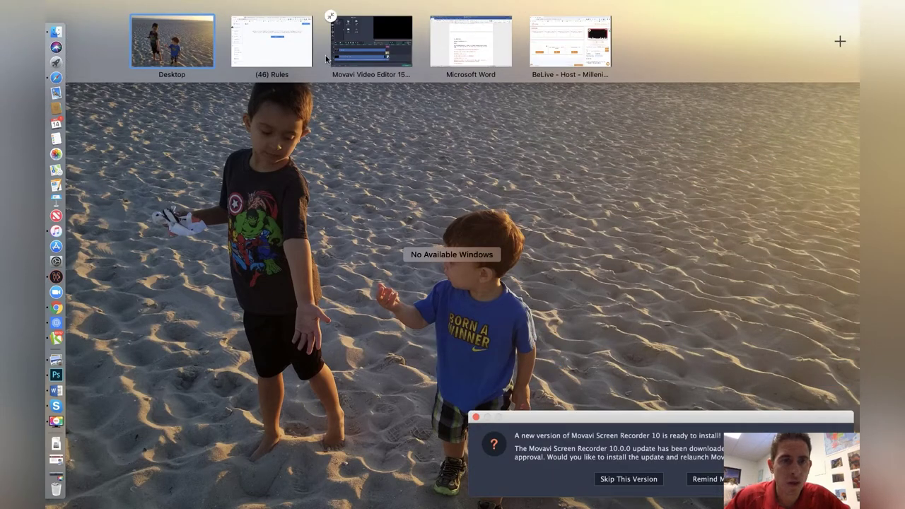
click(296, 47)
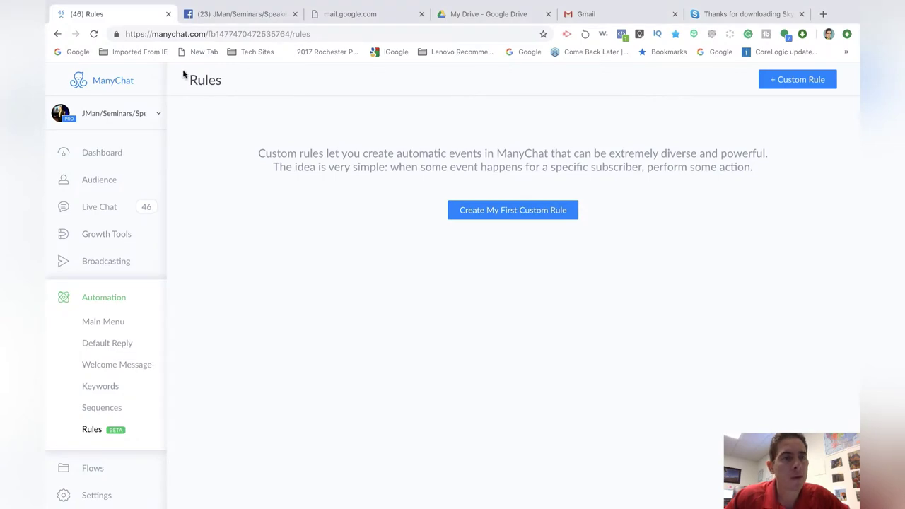
click(112, 120)
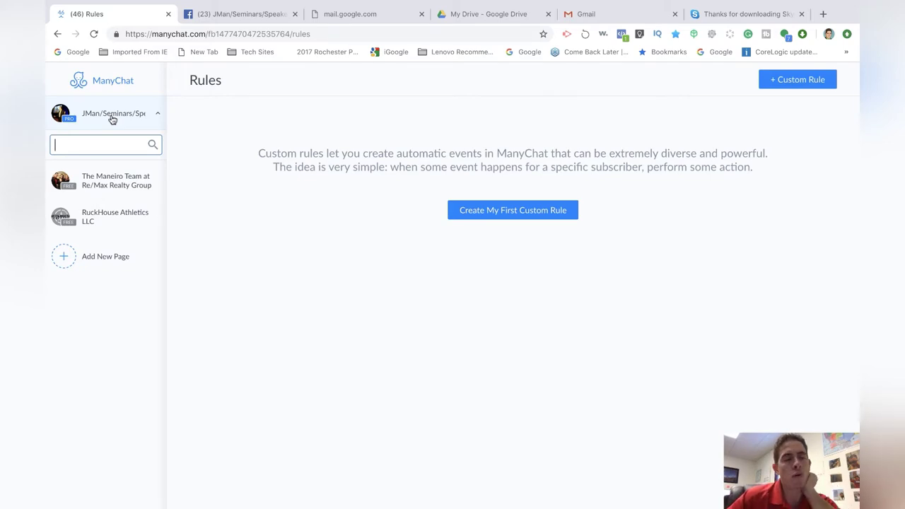
click(111, 120)
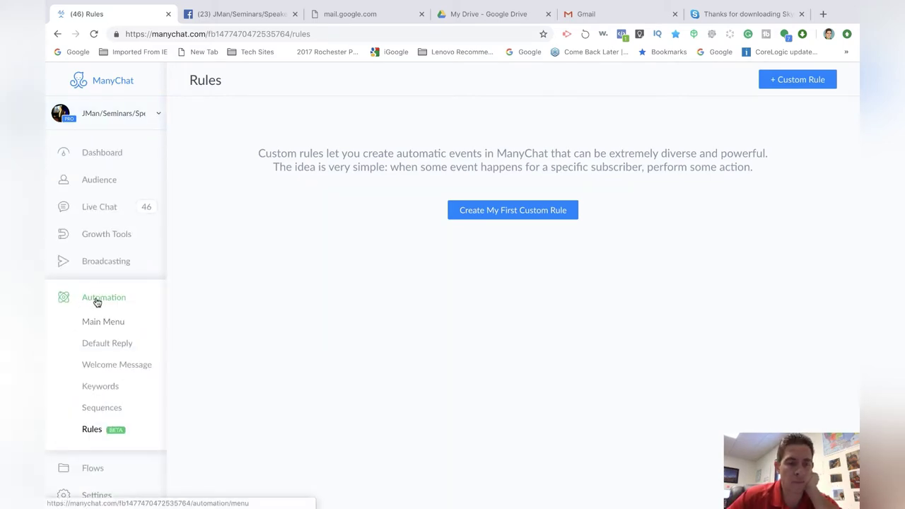
Step: Duplicate the MilleniWHO Talks #35 growth tool from the Growth Tools list and open the draft copy
click(106, 234)
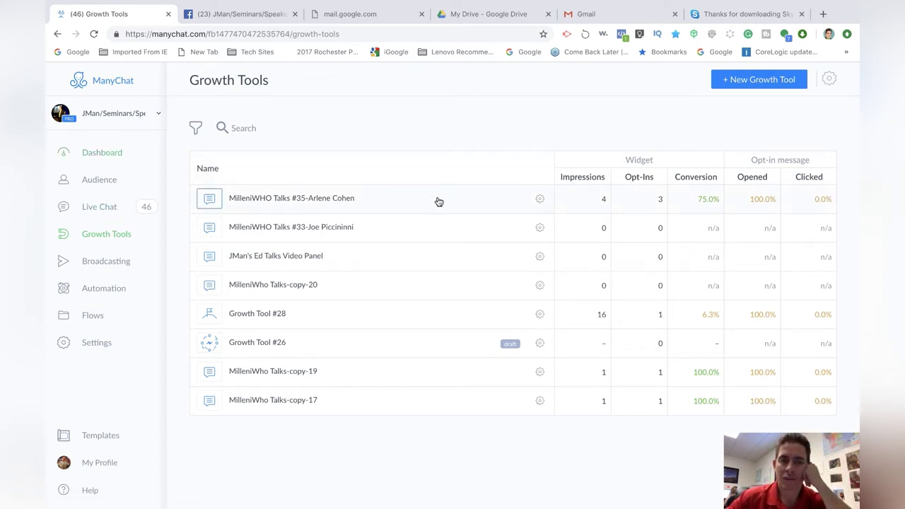
click(540, 201)
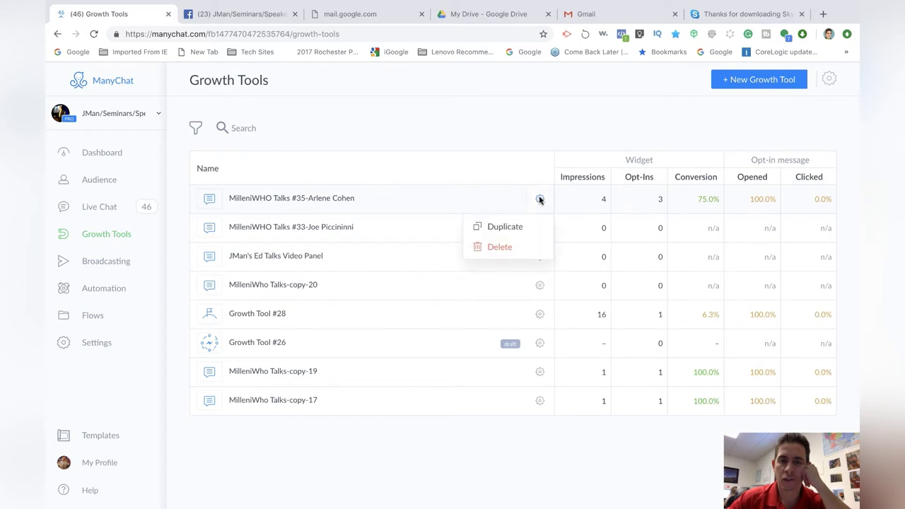
click(505, 227)
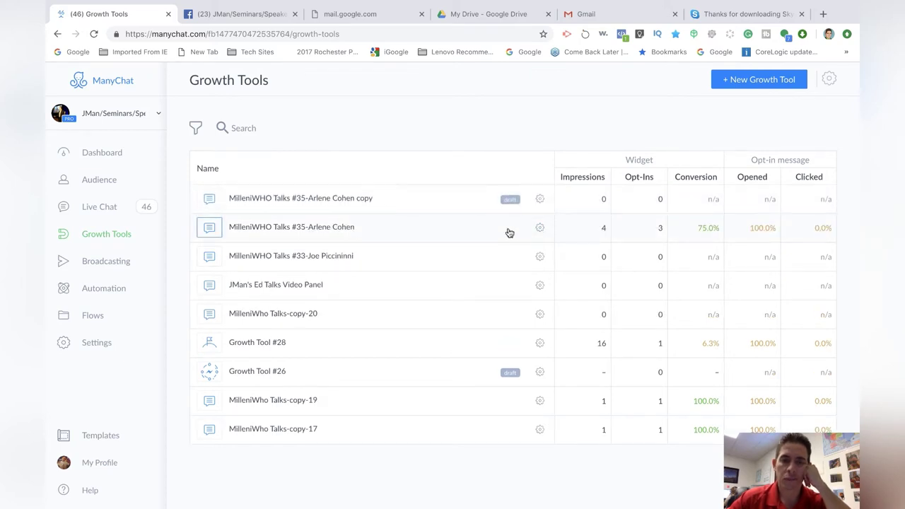
click(540, 202)
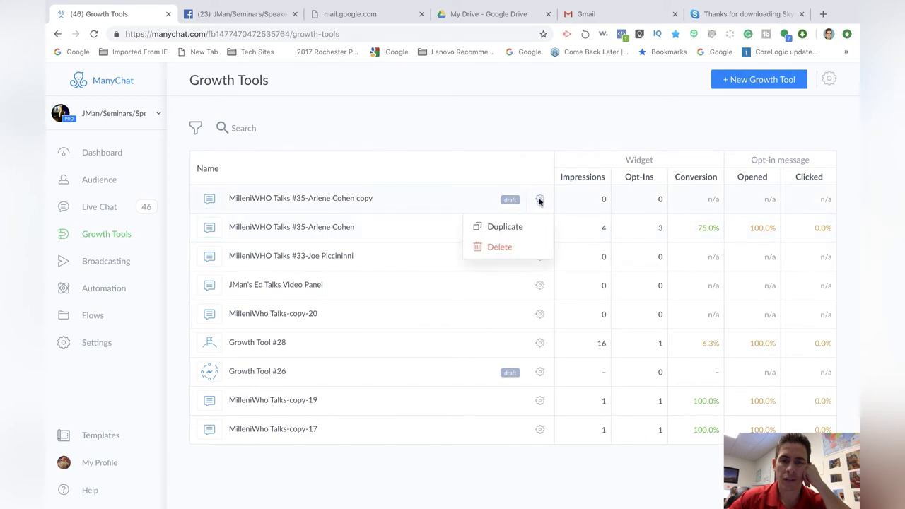
click(348, 204)
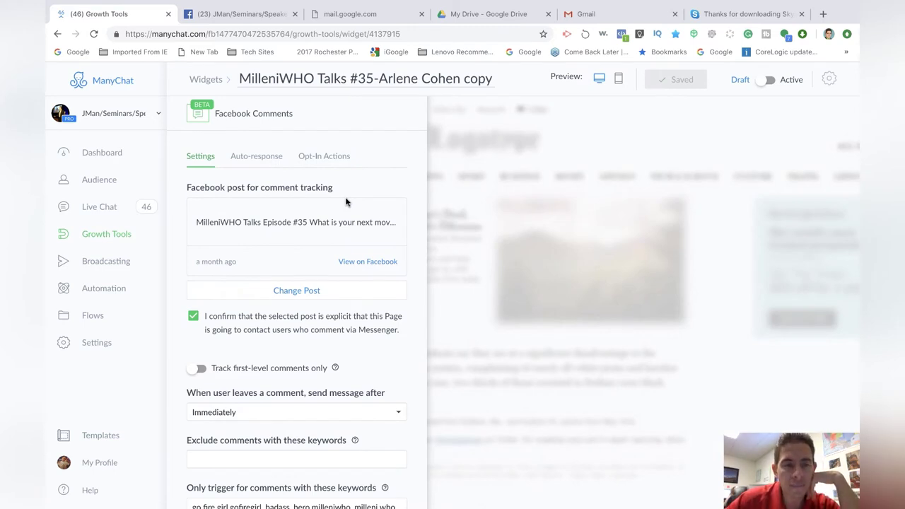
Step: Change the tracked Facebook post to the MilleniWHO Talks Episode #35 post published 21 hours ago and confirm that it announces Messenger contact
click(304, 294)
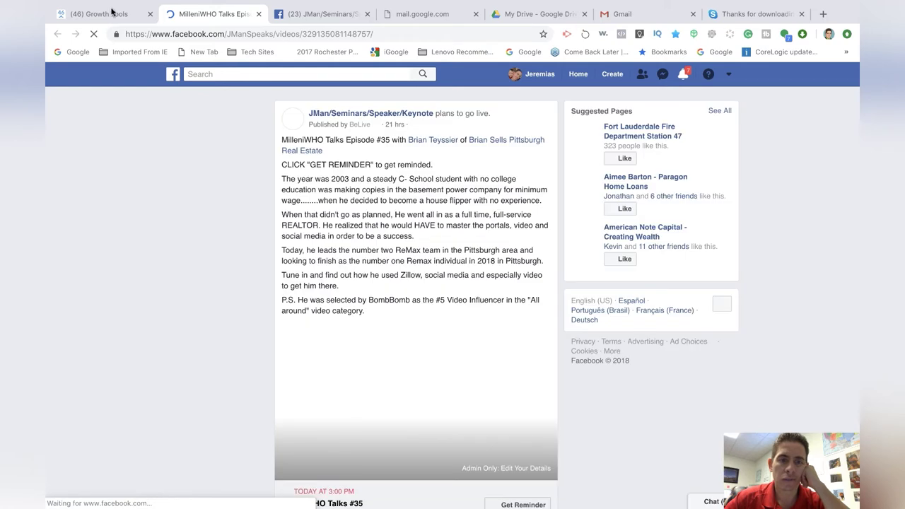
click(103, 13)
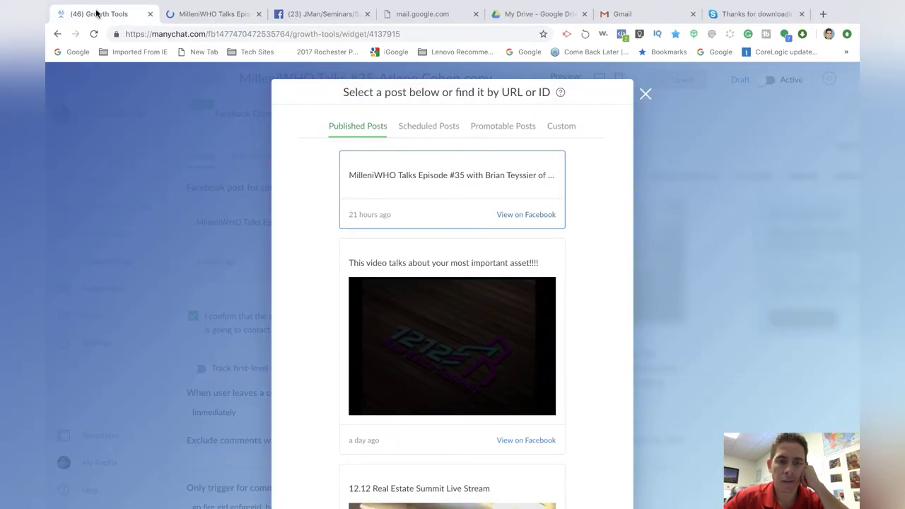
click(268, 237)
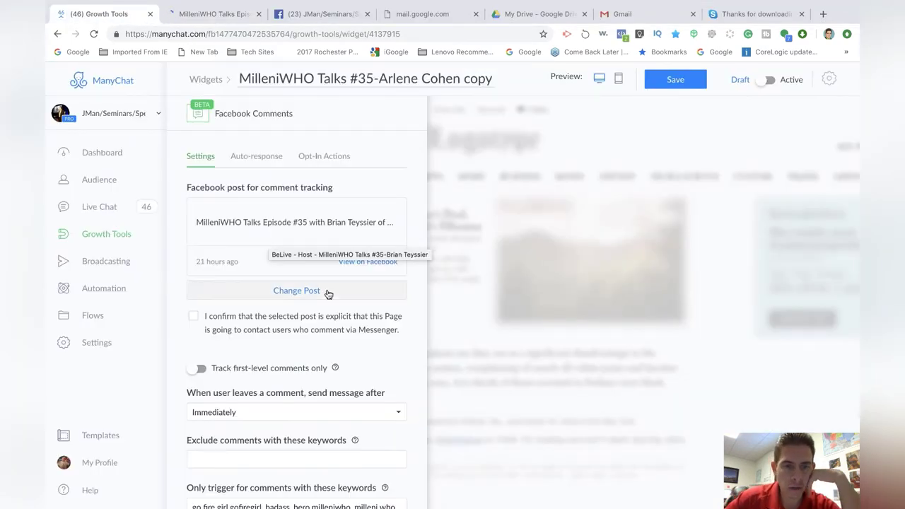
click(195, 318)
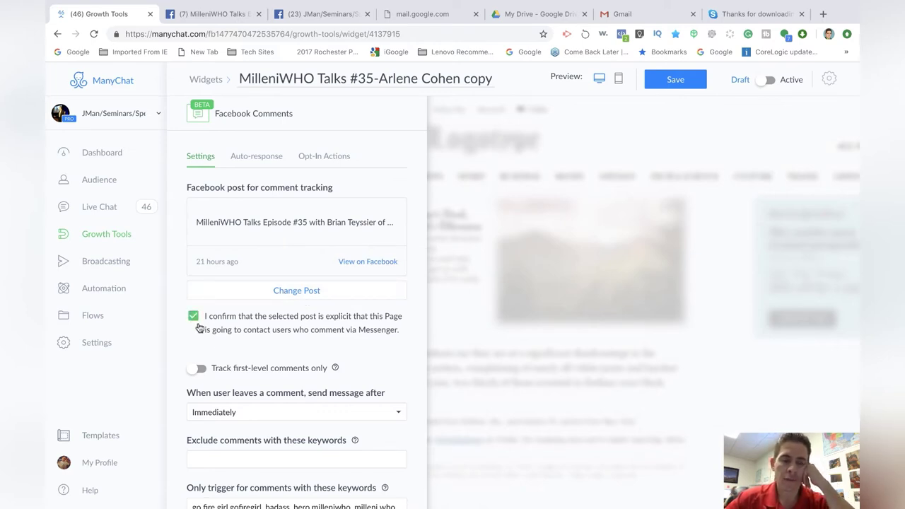
Step: Replace the comment trigger keywords with "BSP, Brian Sells Pittsburgh, Steelers, MilleniWHO, milleni who"
scroll(205, 341, down, 1)
scroll(205, 340, down, 1)
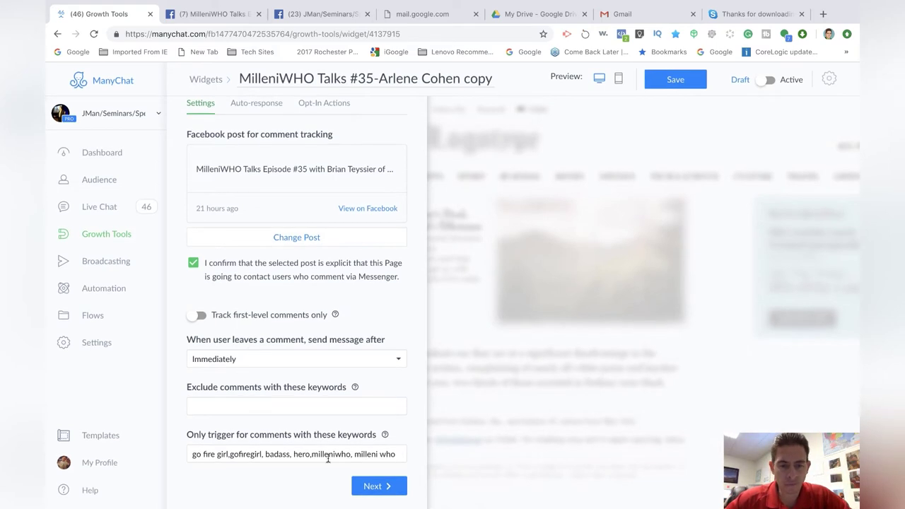
click(396, 455)
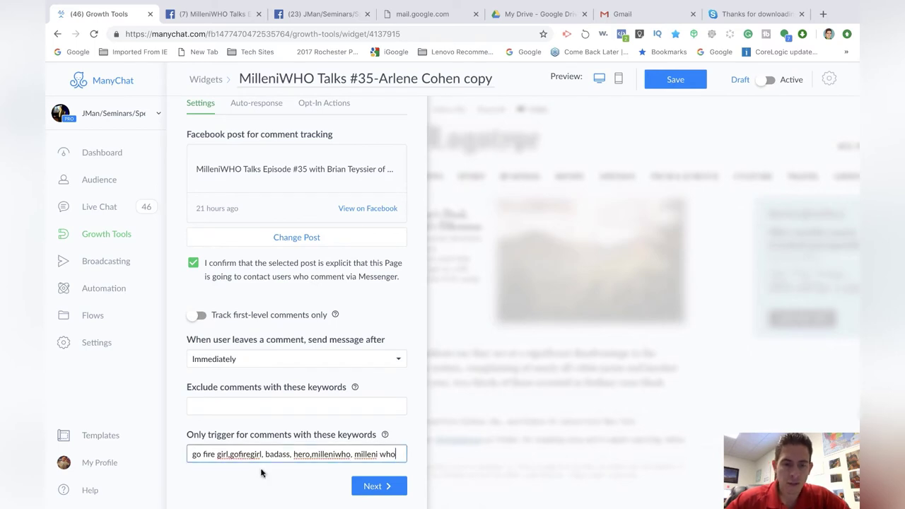
drag(398, 454, 185, 456)
key(BackSpace)
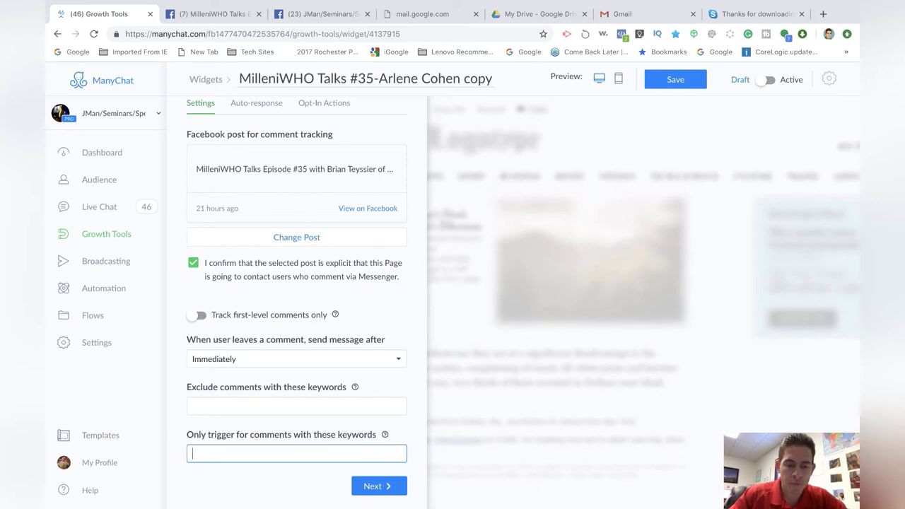
text(BSP, )
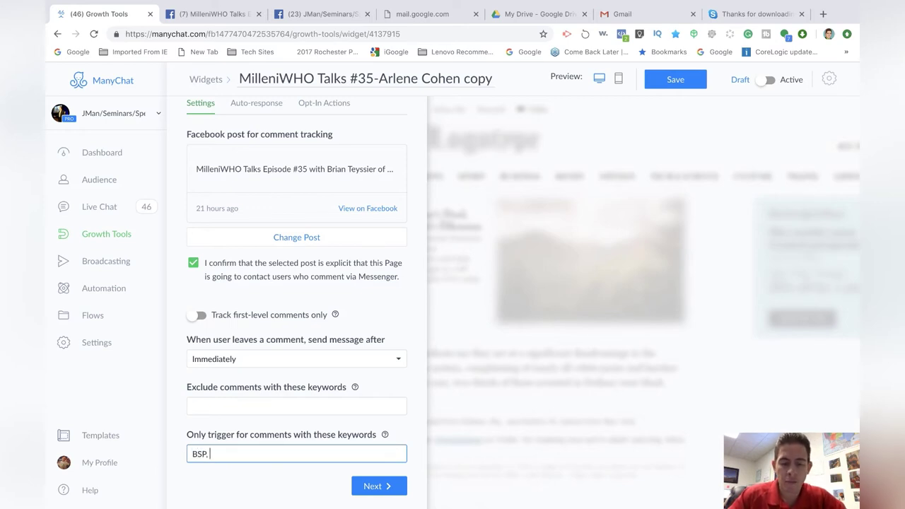
text(Brian Sell)
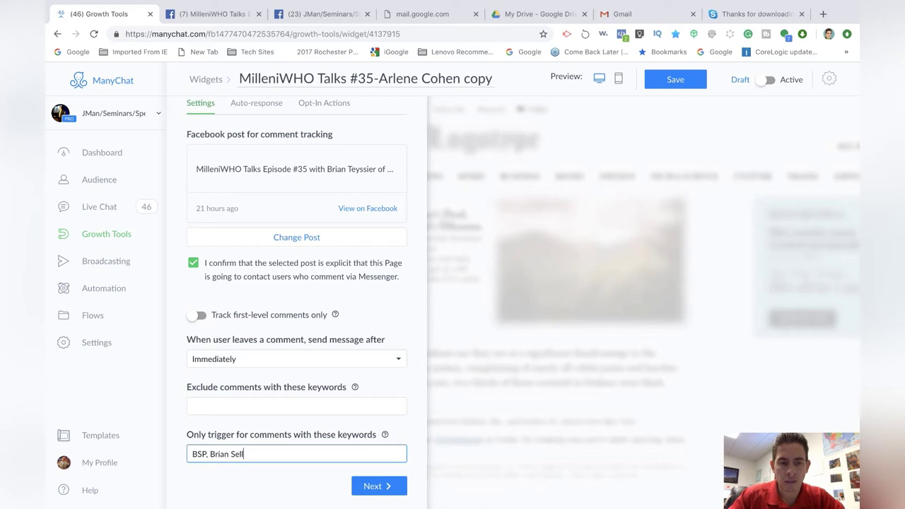
text(s Pittsburh)
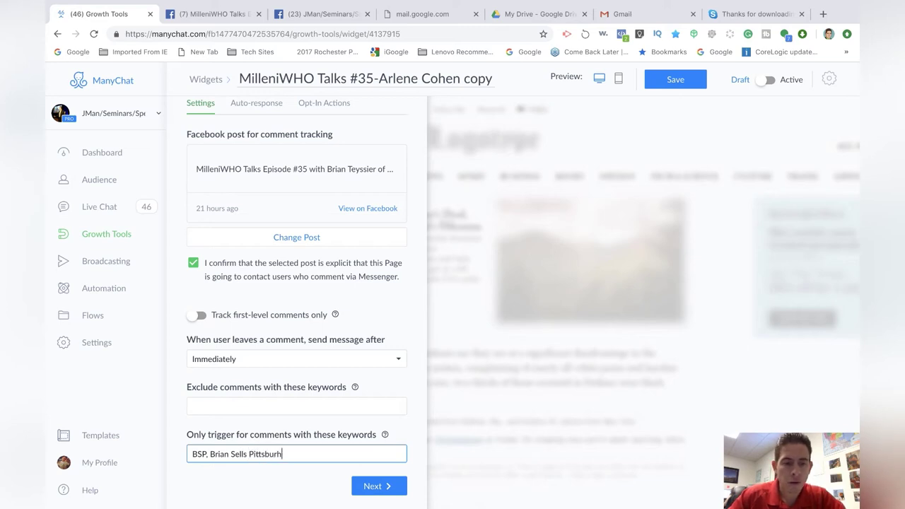
key(BackSpace)
text(gh)
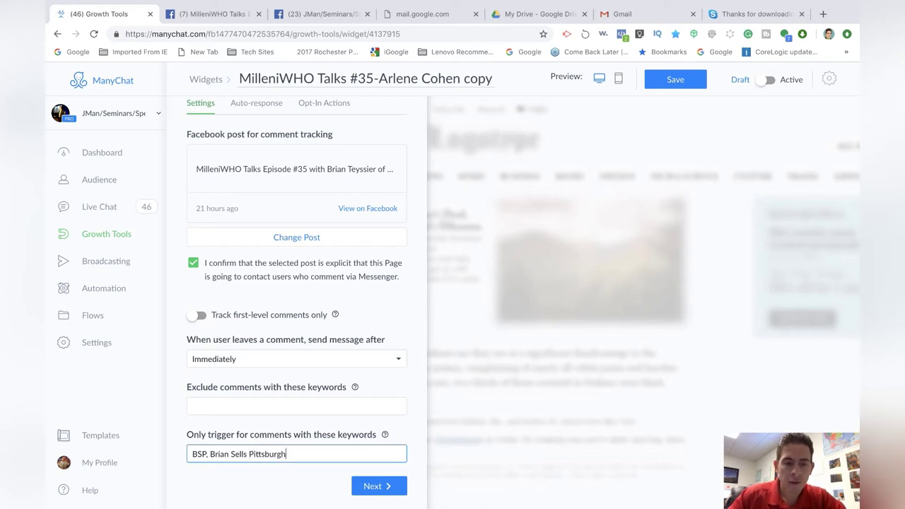
text(, )
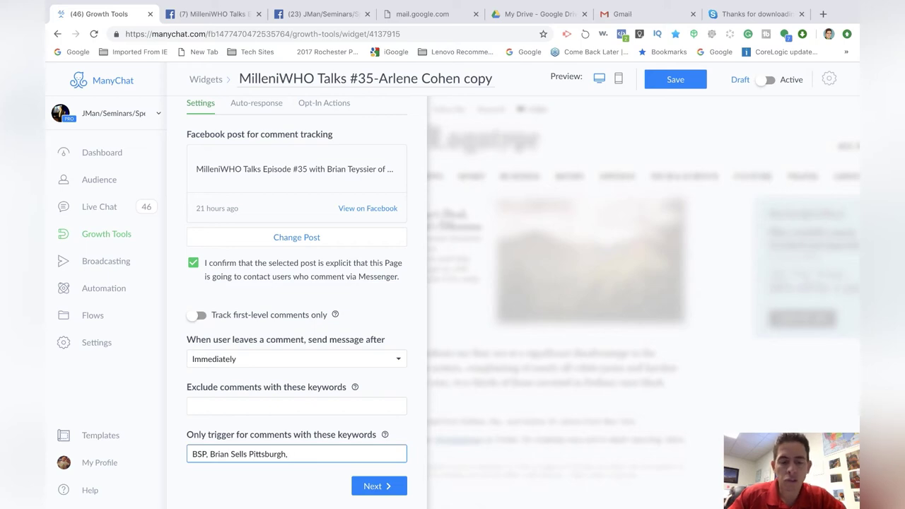
text(B)
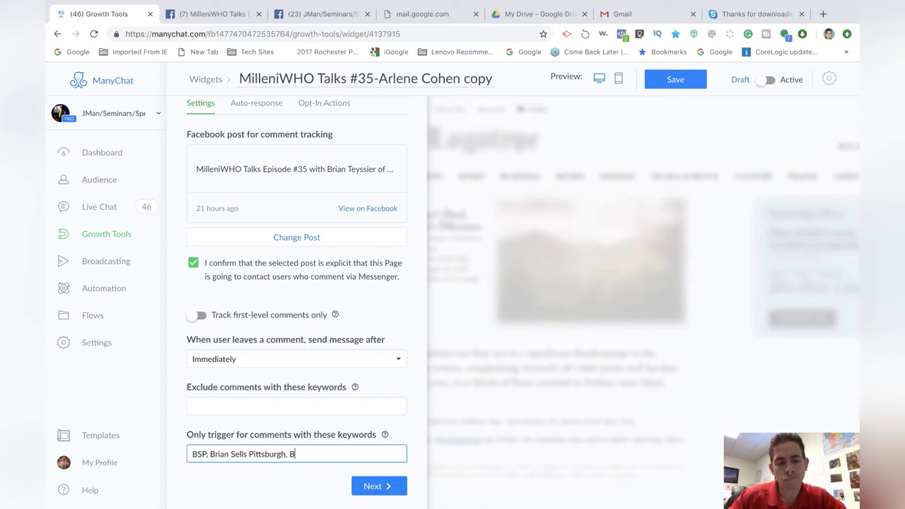
key(BackSpace)
text(Steele)
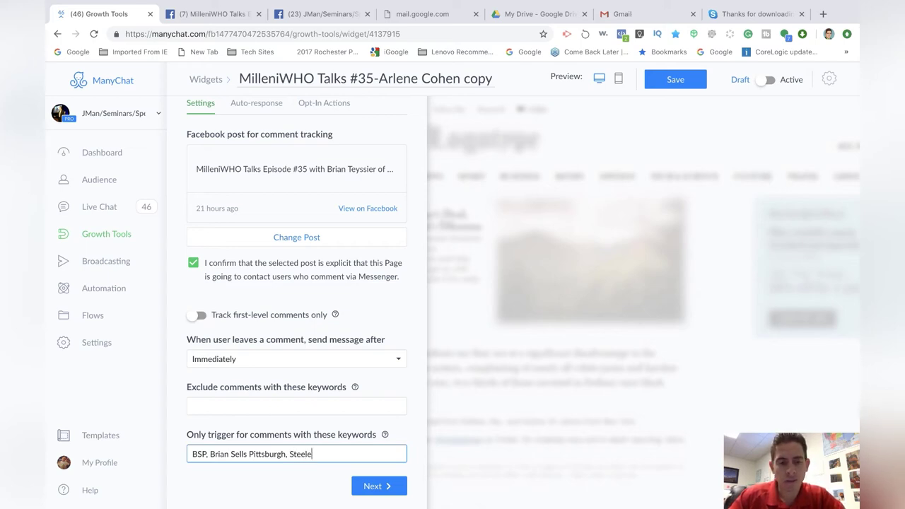
text(rs, MilleniWHO)
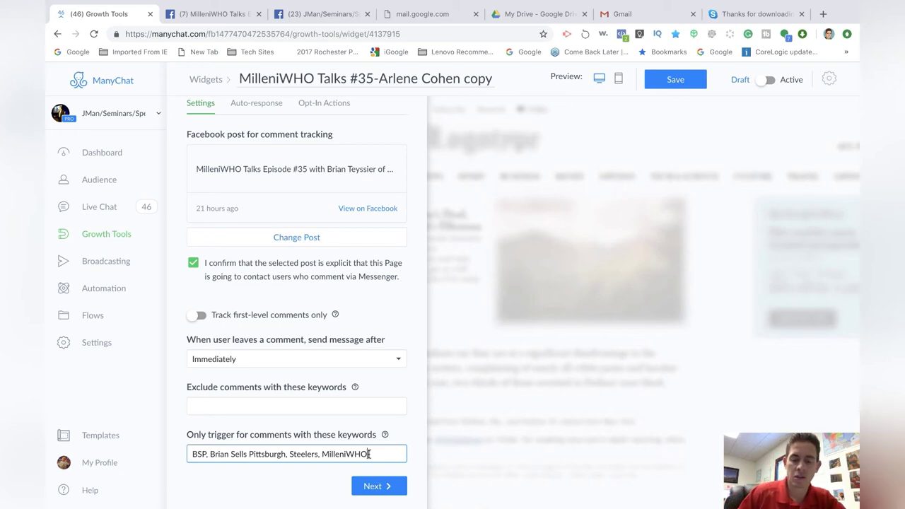
text(, millen)
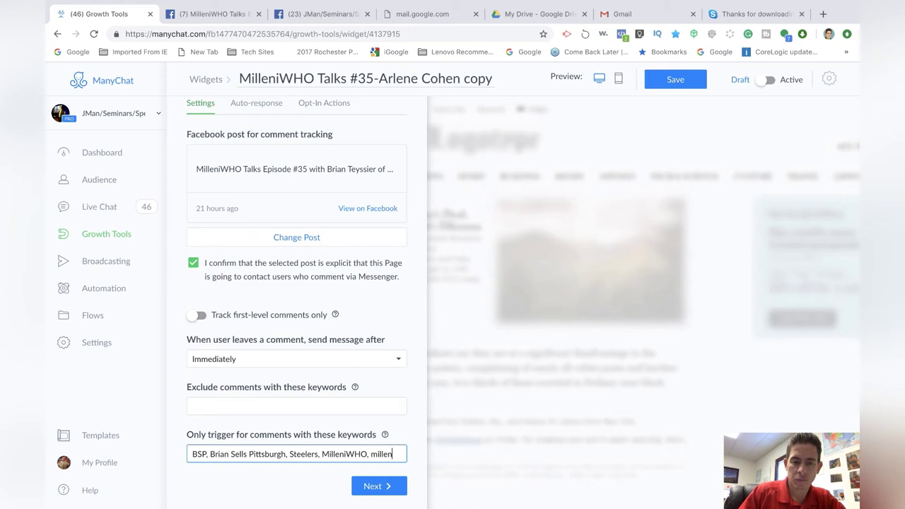
text(i who)
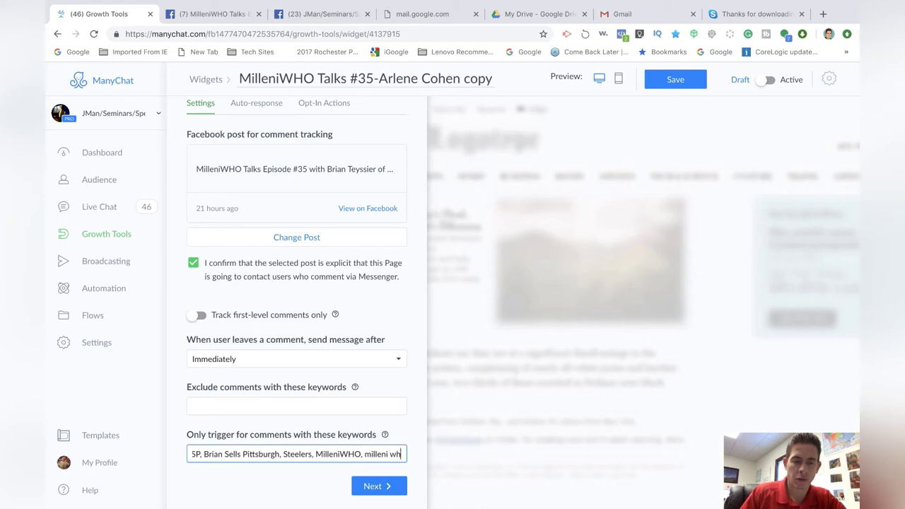
Step: Proceed through the auto-response message and the opt-in actions of the growth tool, and save and activate it
click(374, 487)
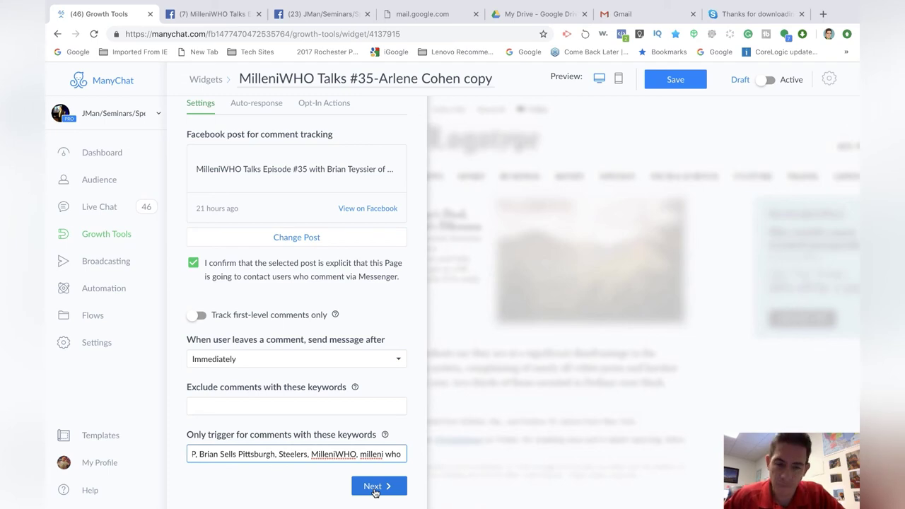
click(375, 488)
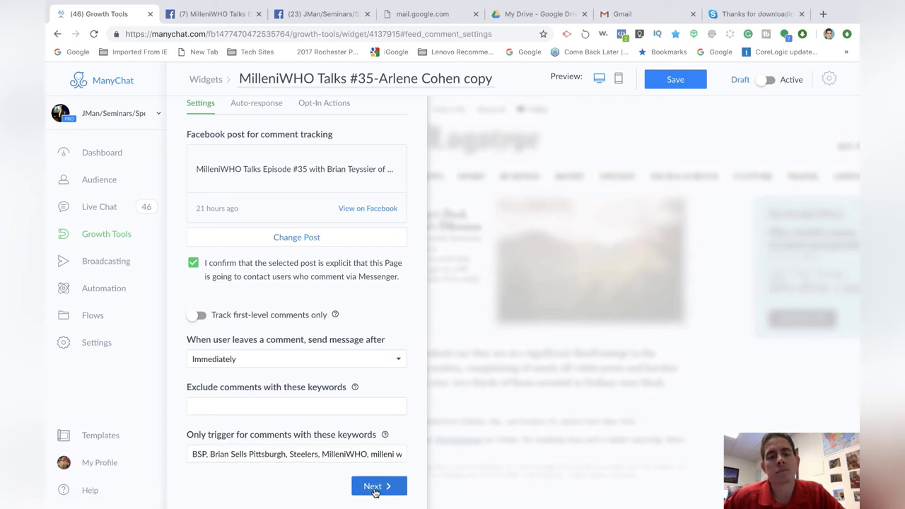
click(375, 488)
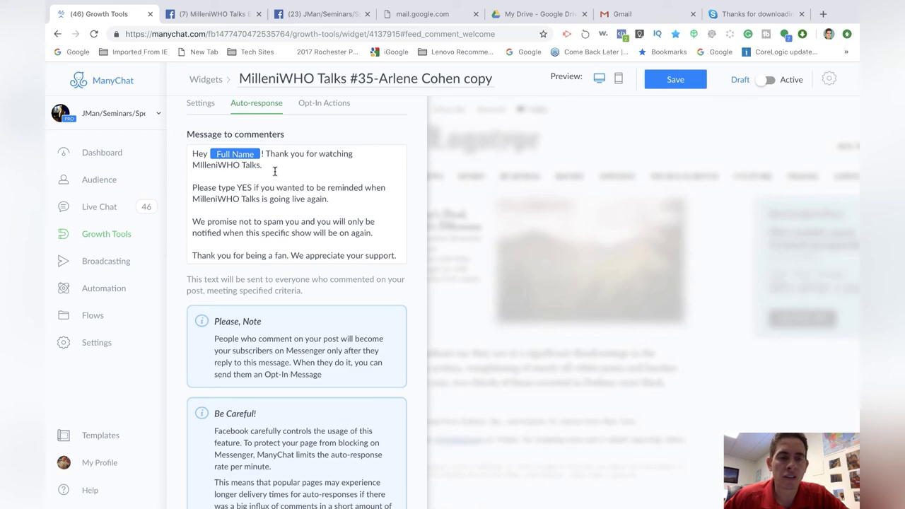
scroll(275, 171, down, 1)
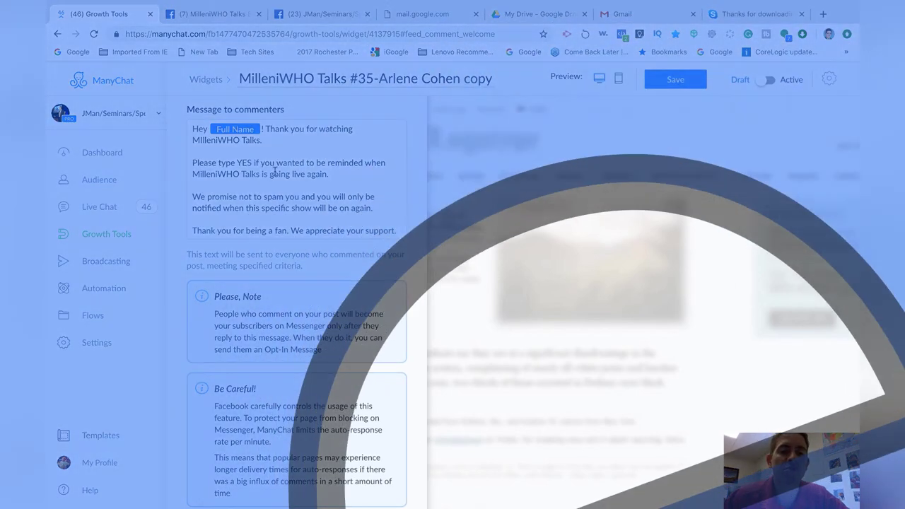
scroll(274, 172, down, 2)
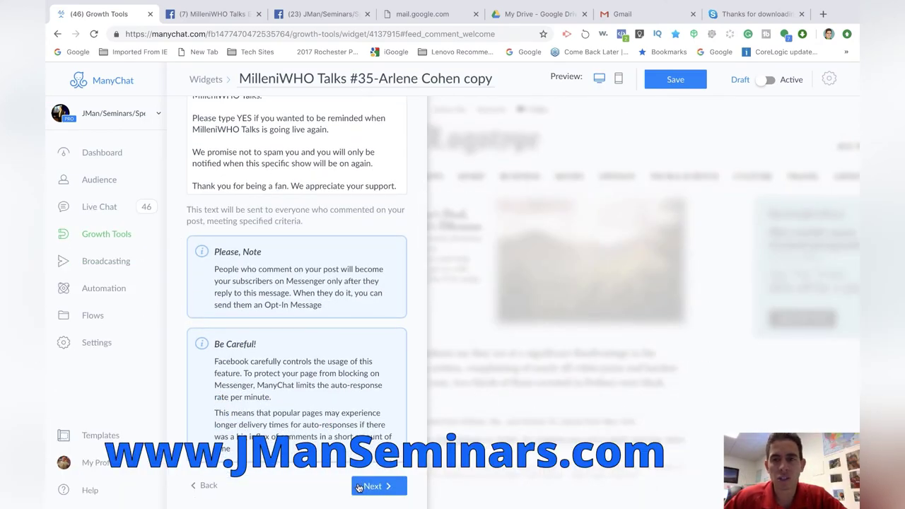
click(371, 487)
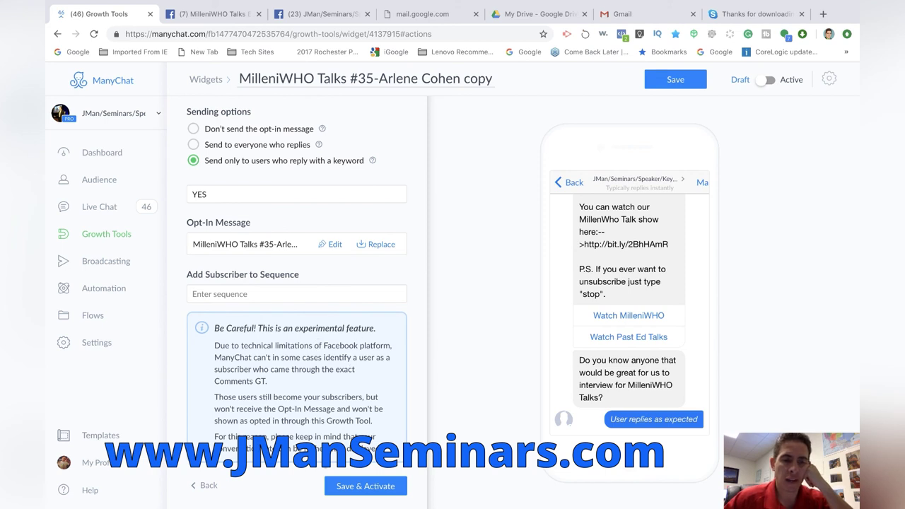
click(348, 486)
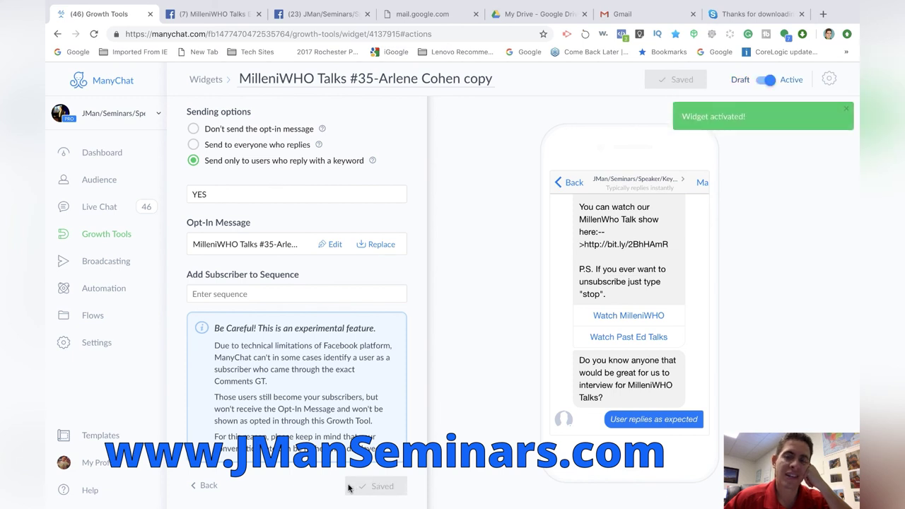